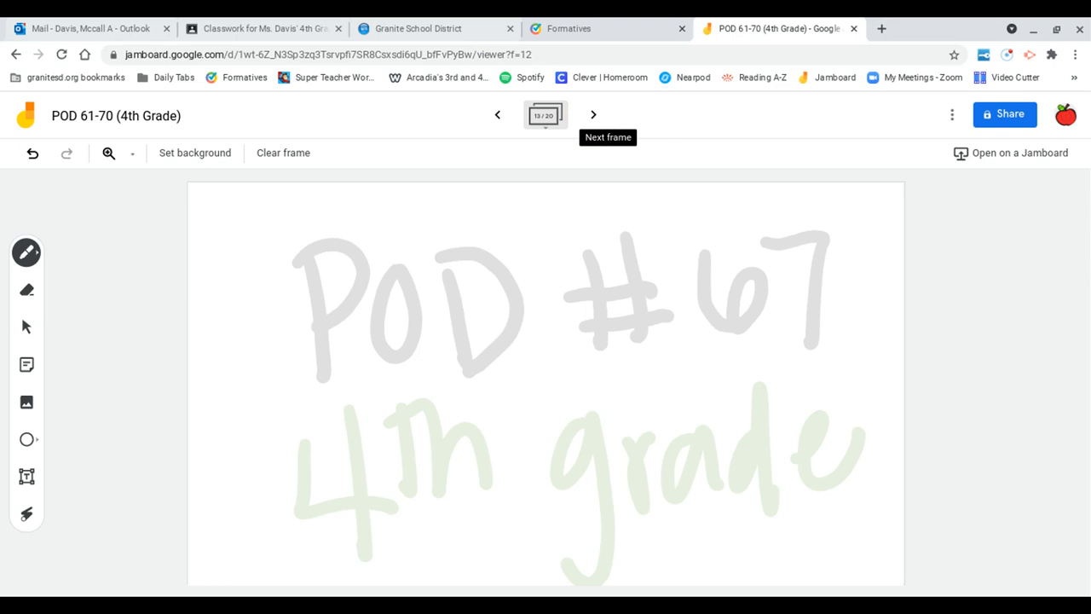
Advance from frame 13 to frame 14 showing the Problem of the Day worksheet.
left_click(593, 114)
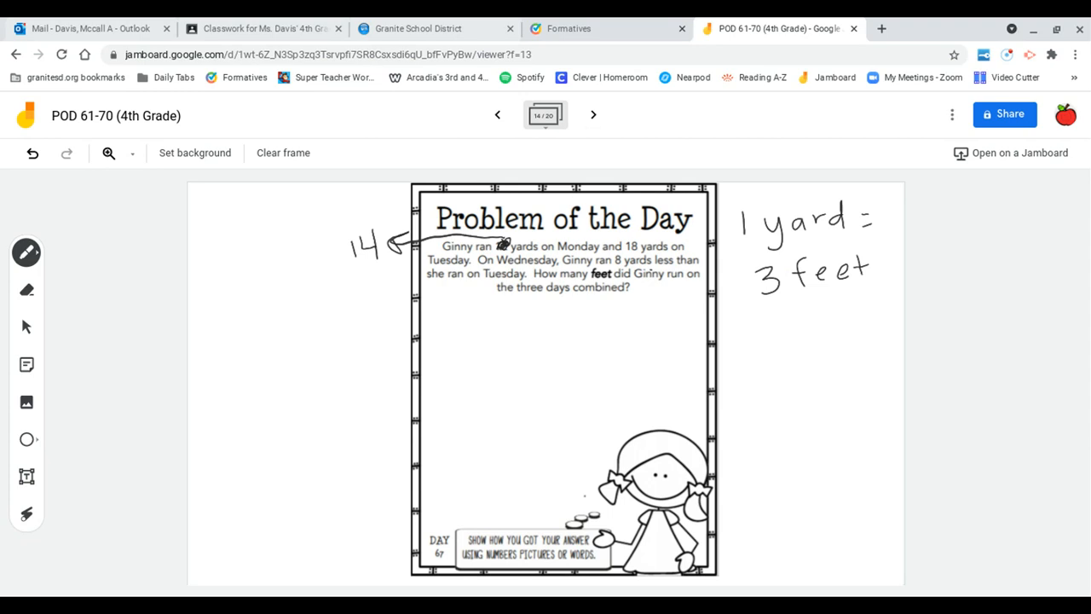
Write 14, +18 and 10 in a column with an underline, circling the 18 in the problem text.
mouse_move(269, 242)
left_mouse_down()
mouse_move(297, 256)
mouse_move(289, 280)
mouse_move(254, 278)
mouse_move(256, 329)
mouse_move(281, 337)
left_mouse_up()
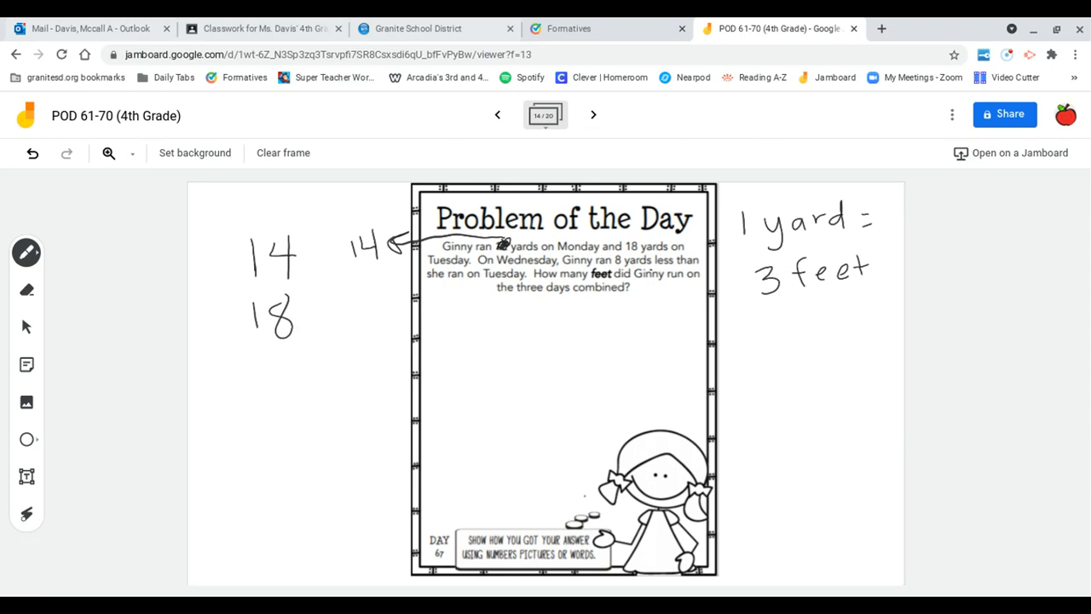
left_click_drag(633, 232, 634, 256)
mouse_move(261, 349)
left_mouse_down()
mouse_move(263, 375)
mouse_move(289, 377)
left_mouse_up()
left_click_drag(213, 300, 225, 309)
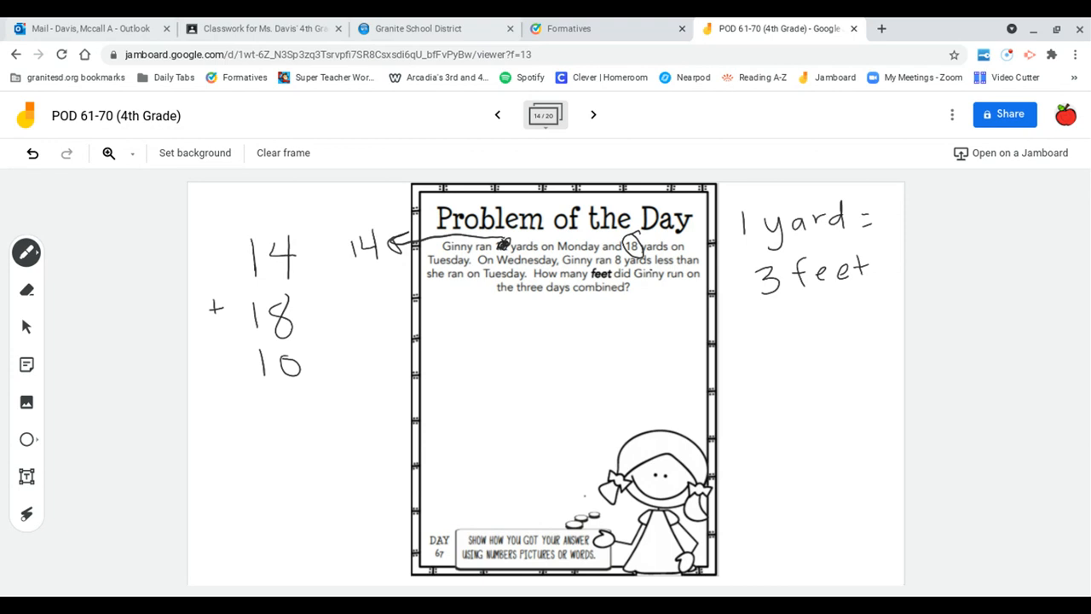
left_click_drag(219, 389, 339, 391)
left_click(311, 372)
Add the column with a carried 1 to total 42 and box the answer.
left_click_drag(228, 227, 229, 242)
left_click_drag(285, 416, 321, 445)
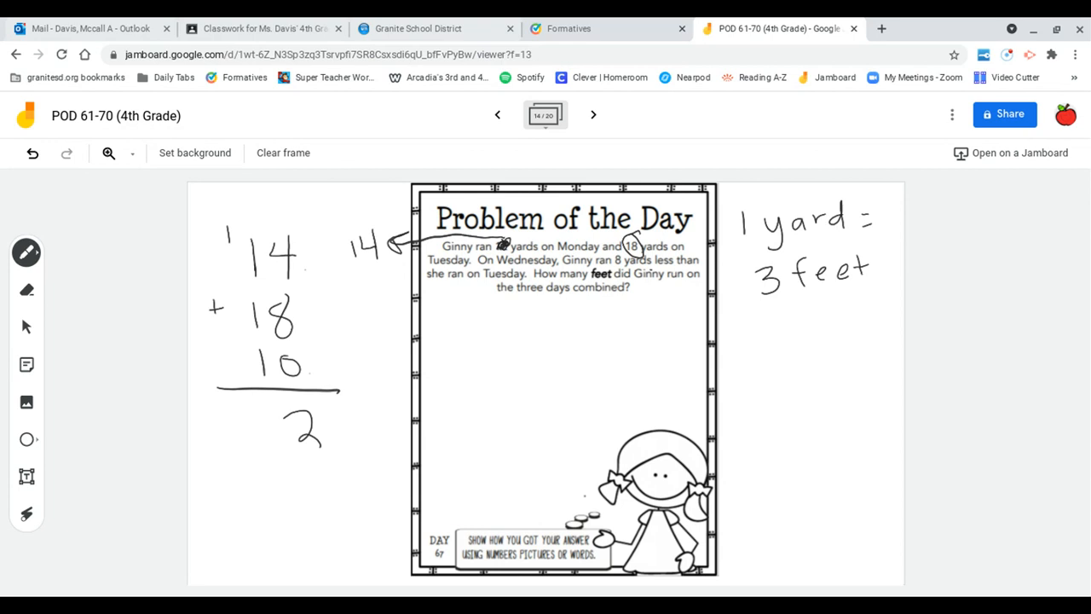
left_click(250, 372)
left_click(243, 332)
left_click(241, 271)
left_click(217, 252)
mouse_move(243, 410)
left_mouse_down()
mouse_move(266, 427)
mouse_move(262, 447)
left_mouse_up()
mouse_move(217, 384)
left_mouse_down()
mouse_move(354, 461)
mouse_move(341, 390)
left_mouse_up()
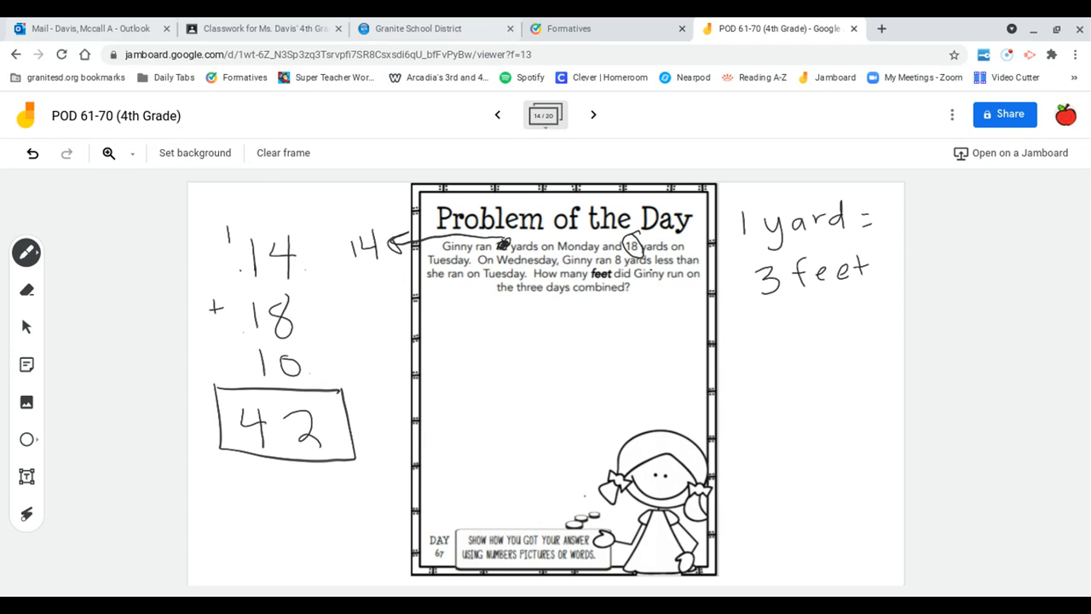
Draw an arrow from 42 to the worksheet and set up 42 × 3 with an underline.
mouse_move(336, 418)
left_mouse_down()
mouse_move(436, 422)
mouse_move(424, 433)
left_mouse_up()
mouse_move(537, 322)
left_mouse_down()
mouse_move(561, 341)
mouse_move(556, 357)
mouse_move(601, 349)
mouse_move(584, 400)
left_mouse_up()
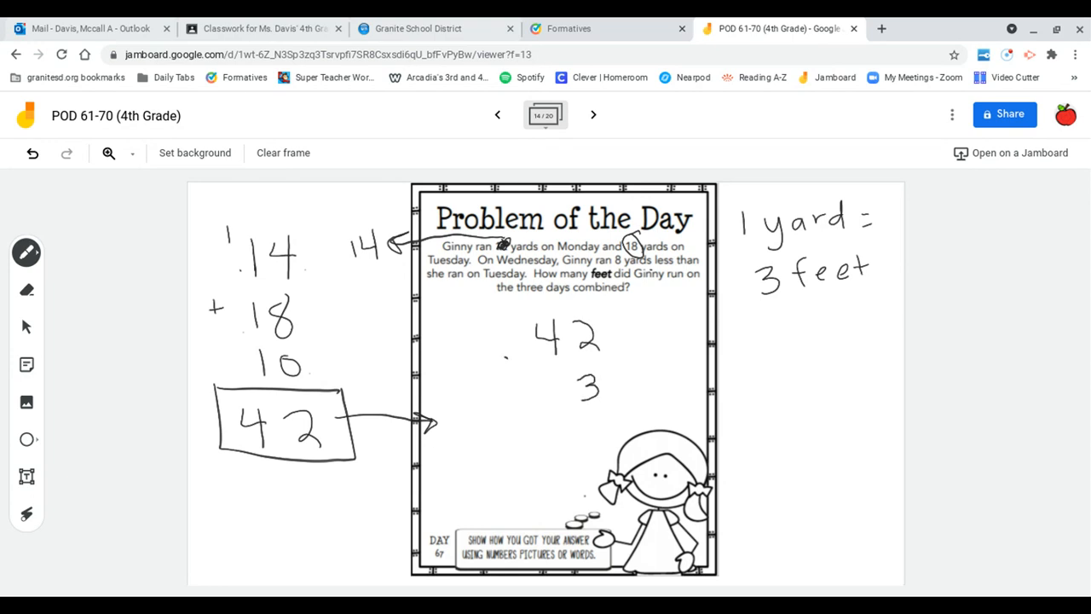
left_click_drag(505, 356, 518, 371)
mouse_move(517, 353)
left_mouse_down()
mouse_move(508, 372)
mouse_move(660, 399)
left_mouse_up()
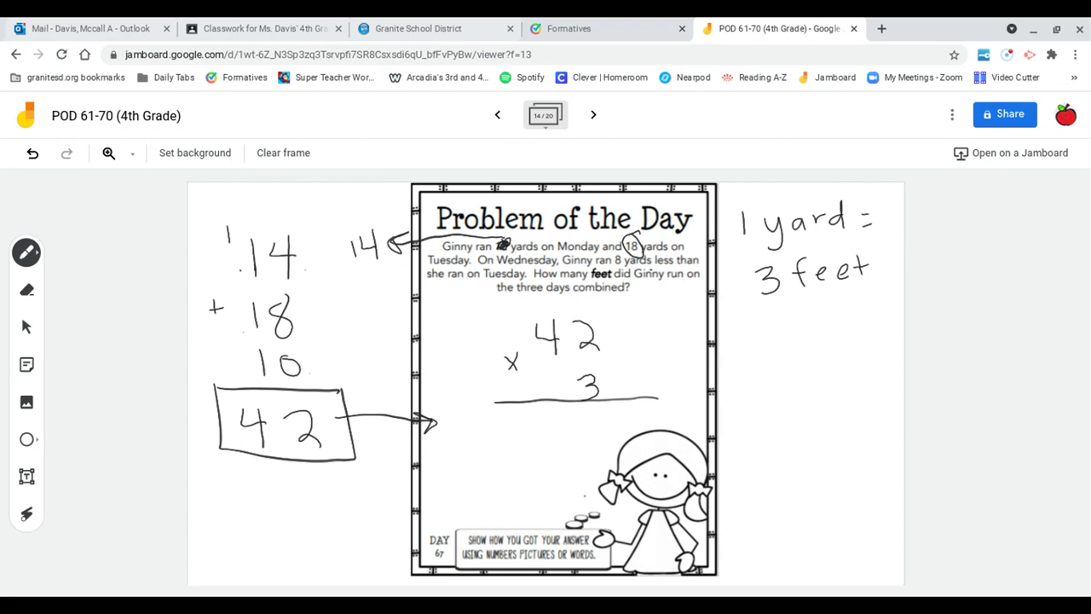
left_click(606, 387)
Work out the product 126 below the line and box it as the answer in feet.
left_click_drag(597, 416, 603, 435)
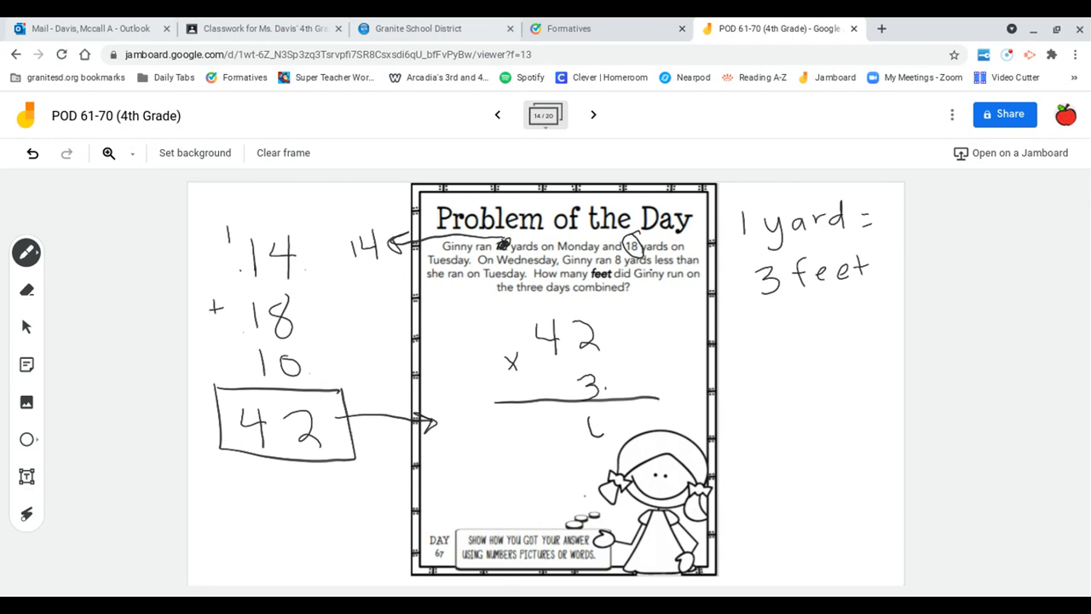
left_click(606, 387)
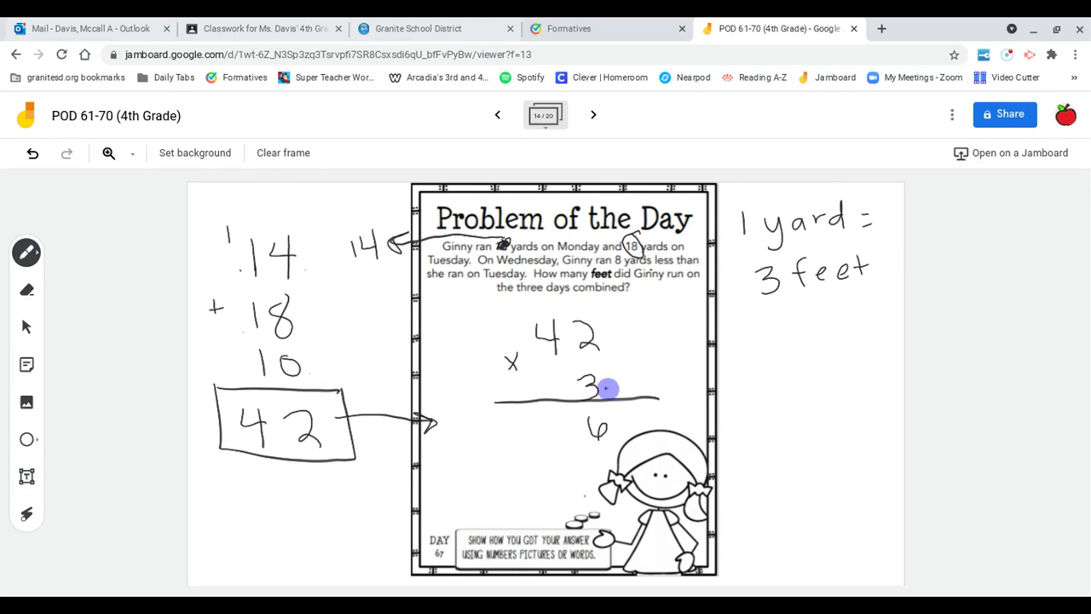
left_click(539, 353)
mouse_move(544, 416)
left_mouse_down()
mouse_move(546, 431)
mouse_move(578, 434)
left_mouse_up()
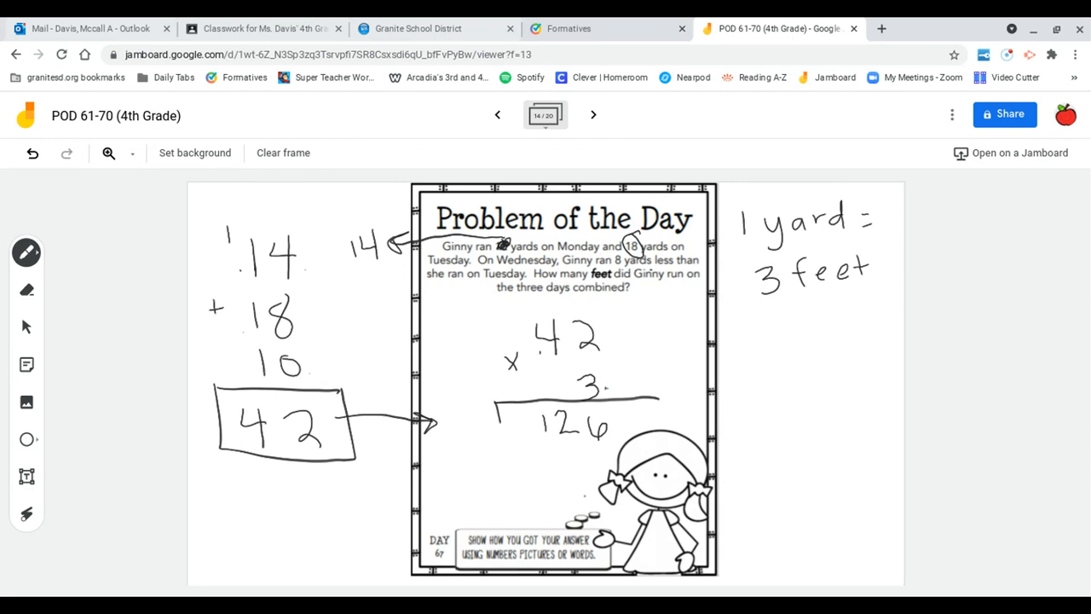
mouse_move(496, 403)
left_mouse_down()
mouse_move(503, 455)
mouse_move(653, 409)
left_mouse_up()
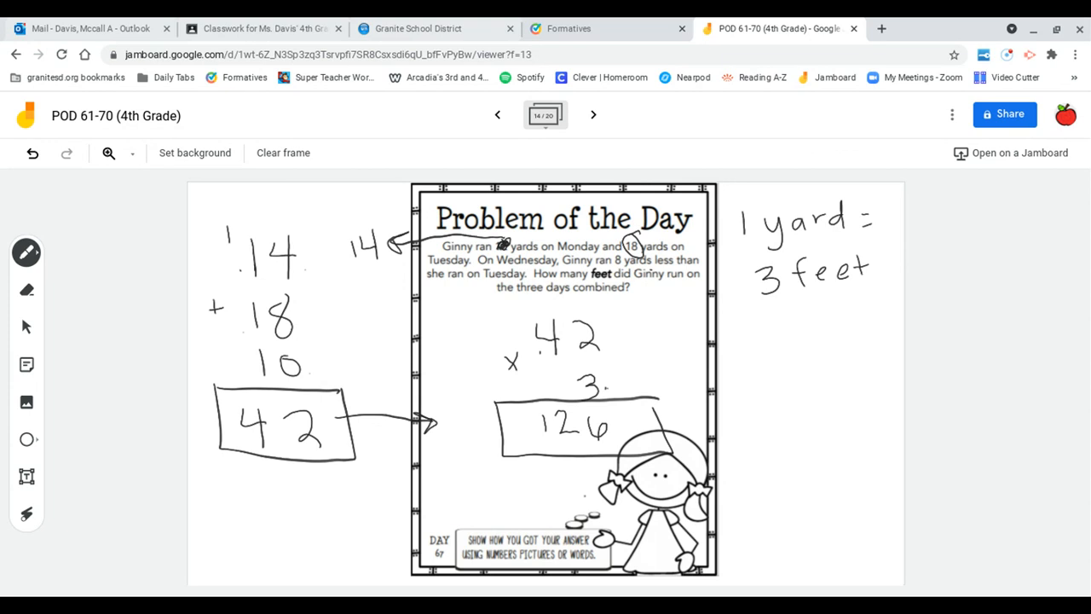
Erase the earlier handwritten 14 note and its leftover arrow mark.
left_click(26, 290)
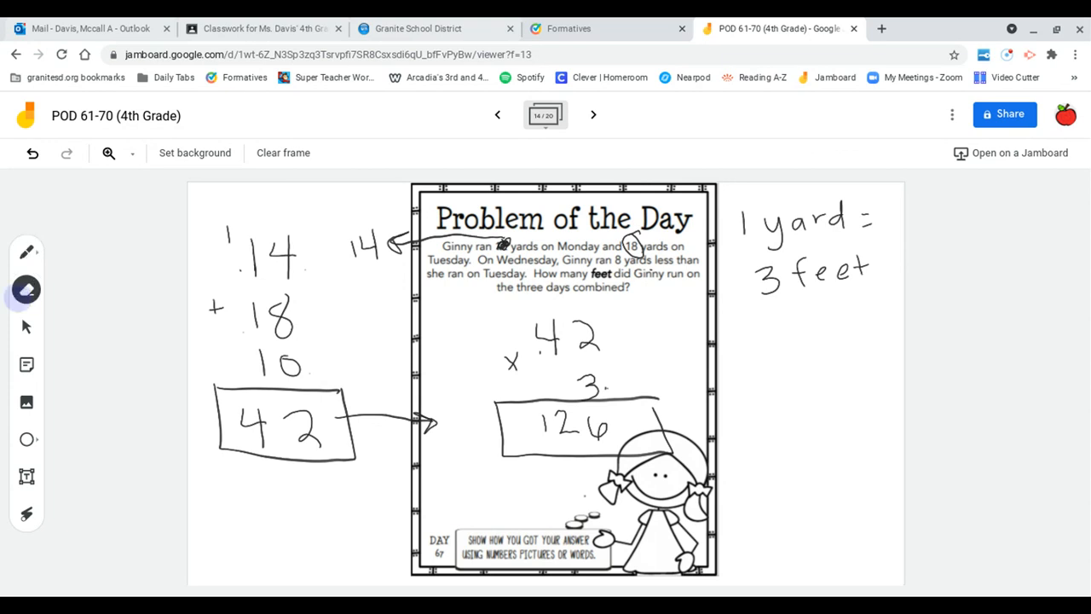
mouse_move(353, 239)
left_mouse_down()
mouse_move(357, 251)
mouse_move(503, 243)
left_mouse_up()
left_click_drag(392, 247, 417, 248)
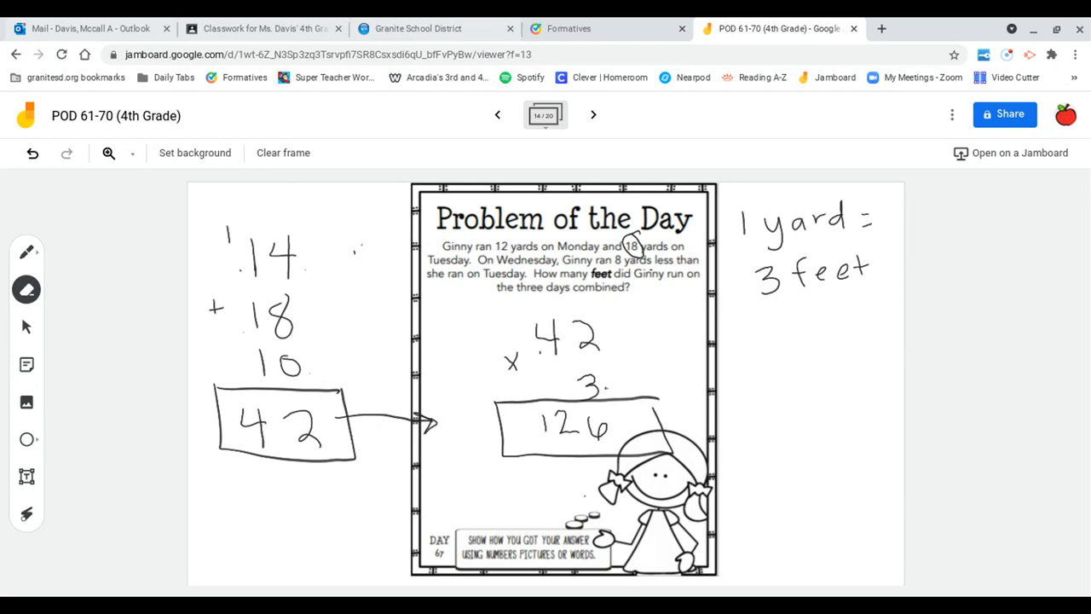